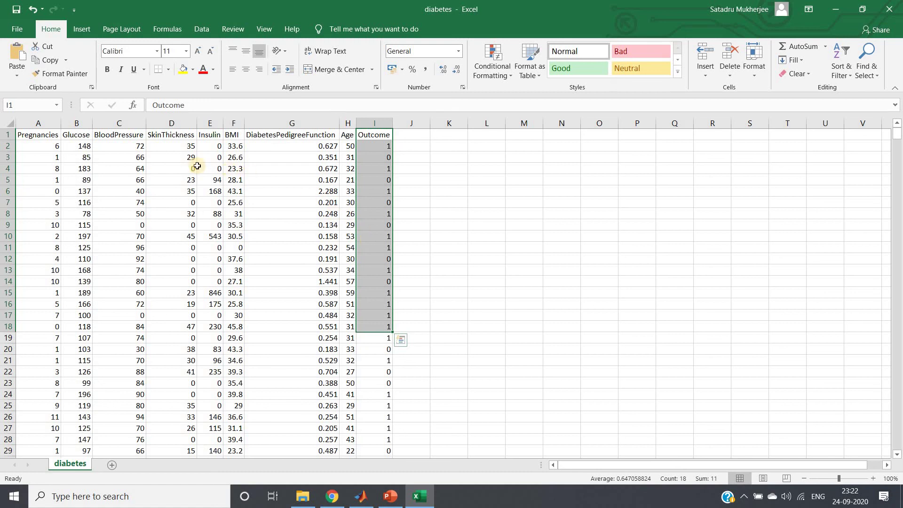
Examine the BloodPressure values row by row from cell C2 down to C11.
{"action": "left_click", "coordinate": [125, 149]}
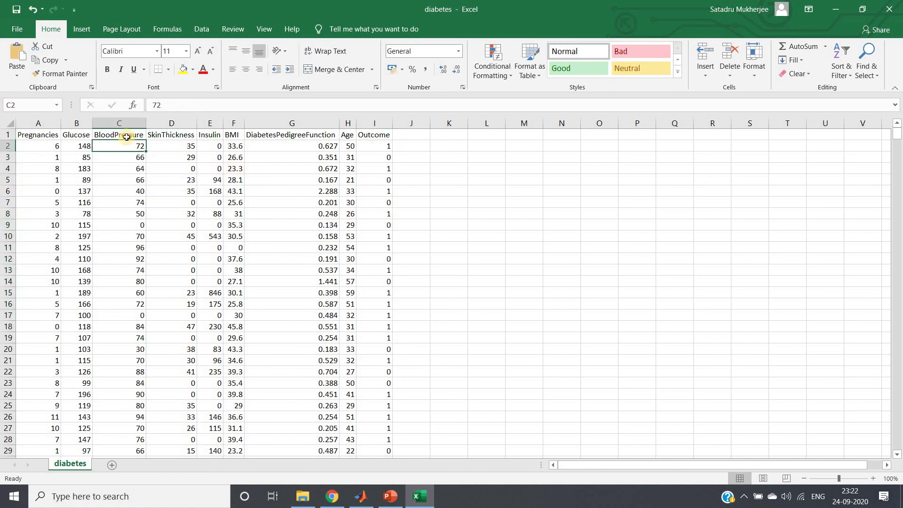
{"action": "key", "text": "Down"}
{"action": "key", "text": "Down"}
{"action": "key", "text": "Down"}
{"action": "key", "text": "Down"}
{"action": "key", "text": "Down"}
{"action": "key", "text": "Down"}
{"action": "key", "text": "Down"}
{"action": "key", "text": "Down"}
{"action": "key", "text": "Down"}
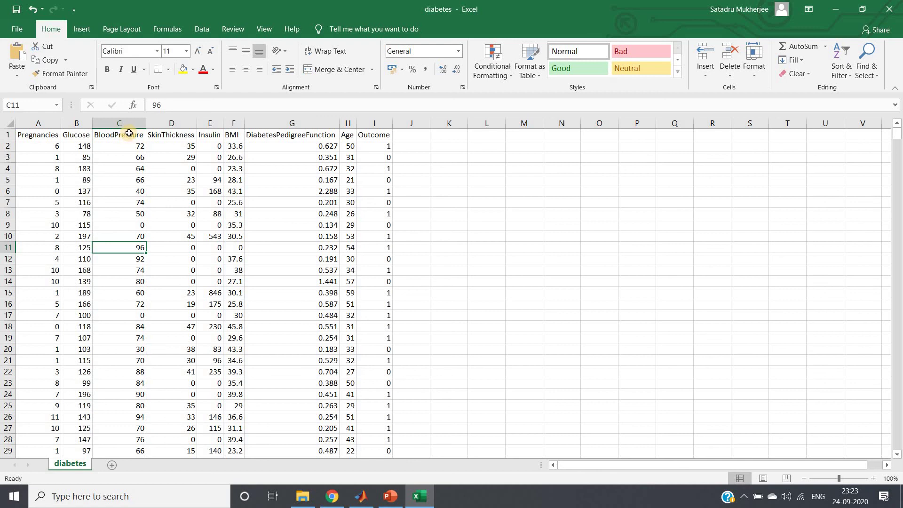
Compare the BloodPressure and SkinThickness columns by highlighting their headers and first rows of values in turn.
{"action": "left_click_drag", "start_coordinate": [125, 136], "coordinate": [128, 292]}
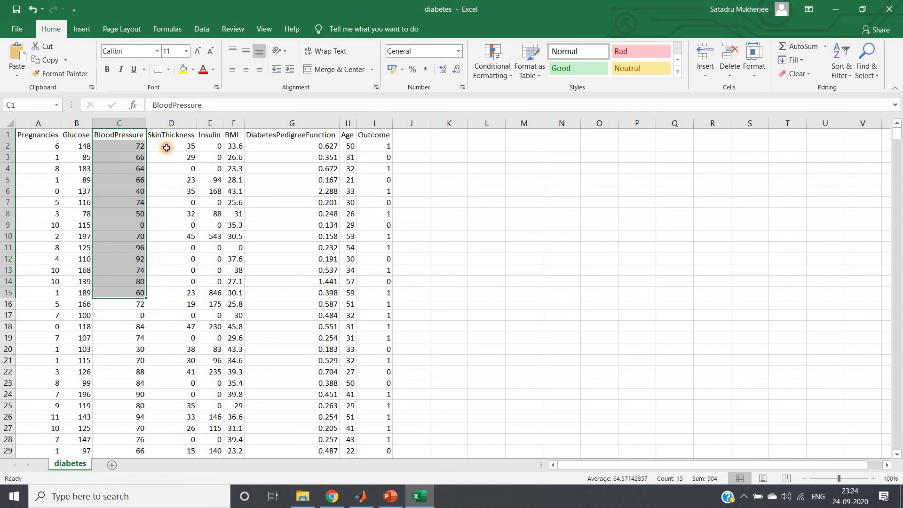
{"action": "left_click_drag", "start_coordinate": [166, 136], "coordinate": [157, 282]}
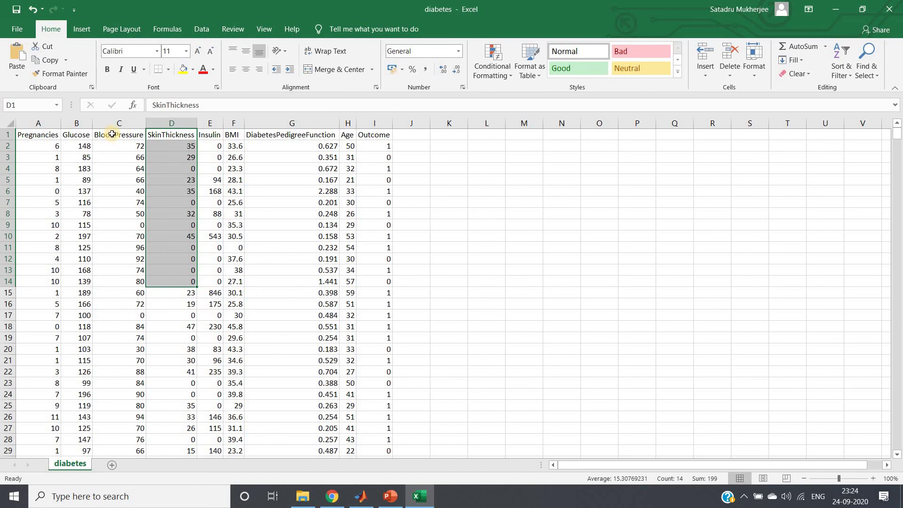
{"action": "left_click_drag", "start_coordinate": [112, 135], "coordinate": [105, 260]}
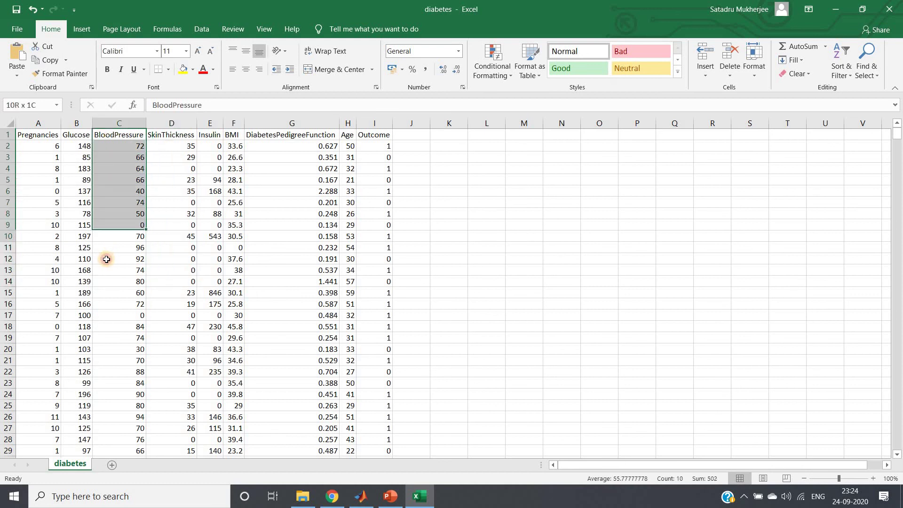
{"action": "left_click", "coordinate": [160, 134]}
{"action": "left_click", "coordinate": [149, 272], "text": "shift"}
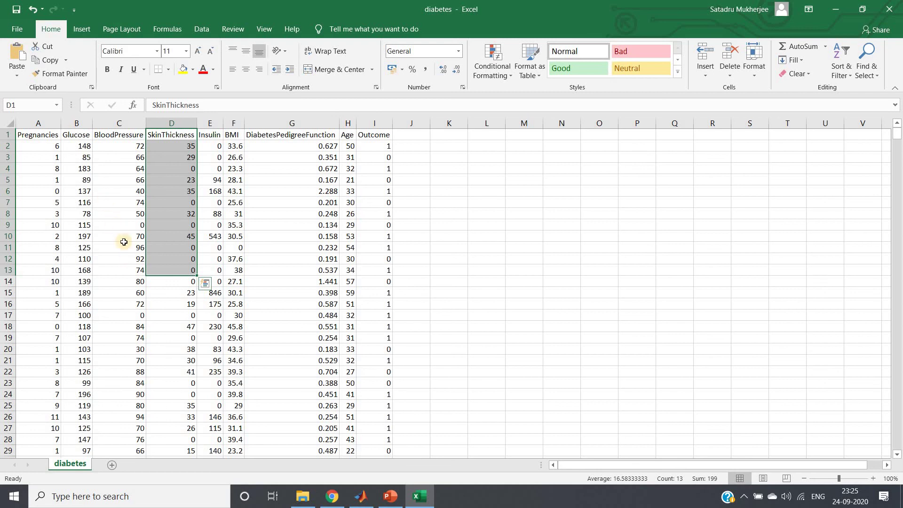
{"action": "left_click", "coordinate": [153, 225]}
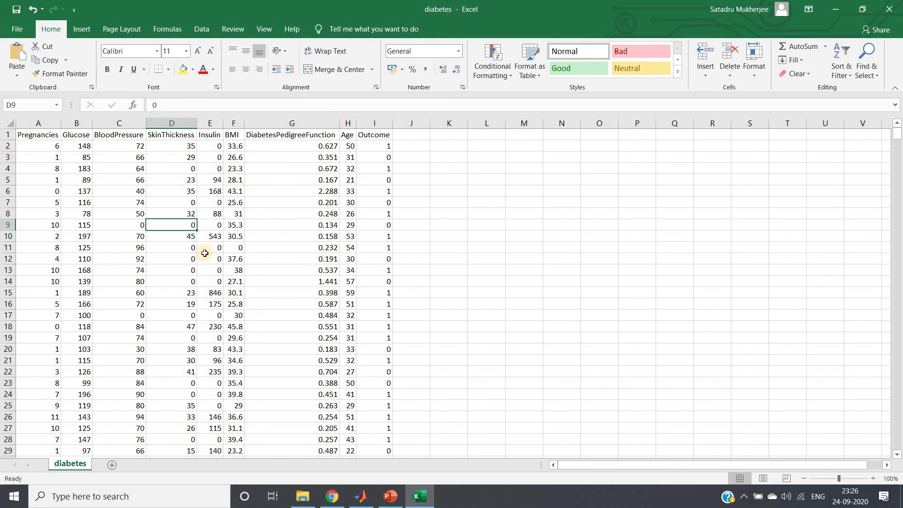
Review the column headers from Pregnancies to Outcome and inspect the zero entries under Insulin, SkinThickness and BloodPressure.
{"action": "left_click", "coordinate": [46, 138]}
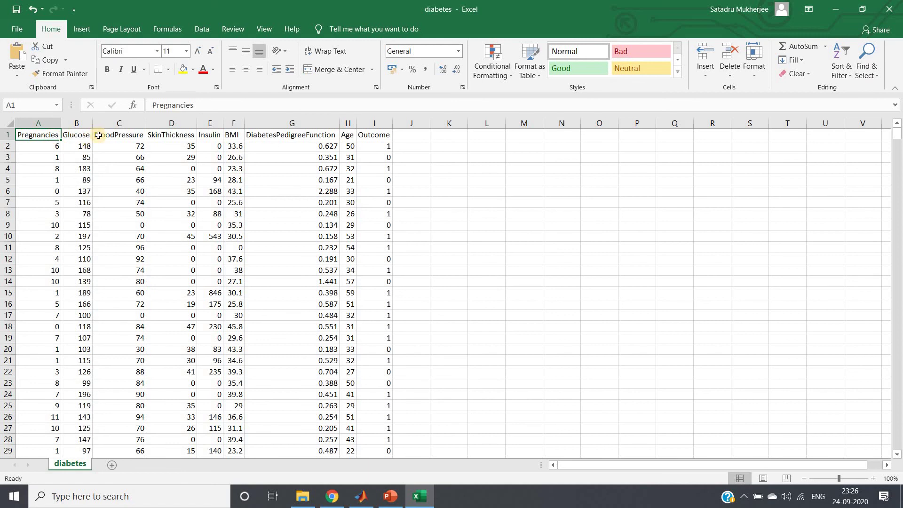
{"action": "key", "text": "Right"}
{"action": "key", "text": "Right"}
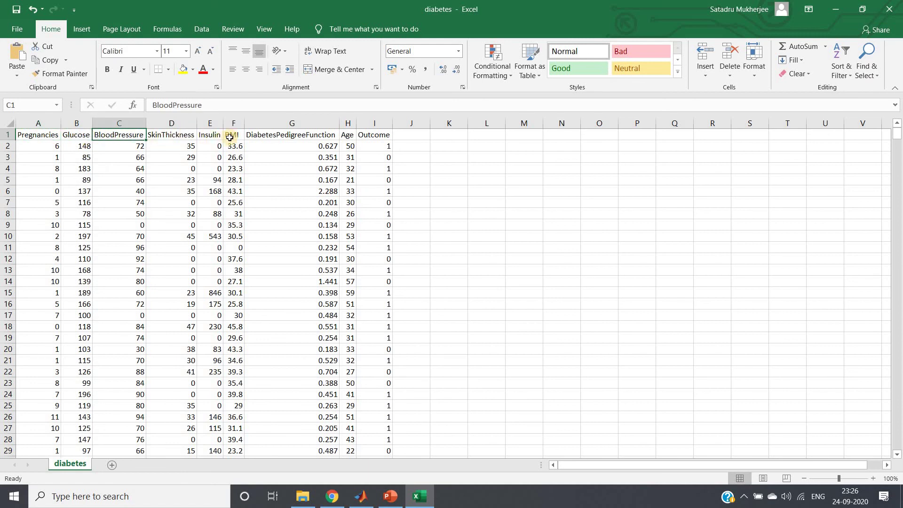
{"action": "left_click", "coordinate": [365, 134]}
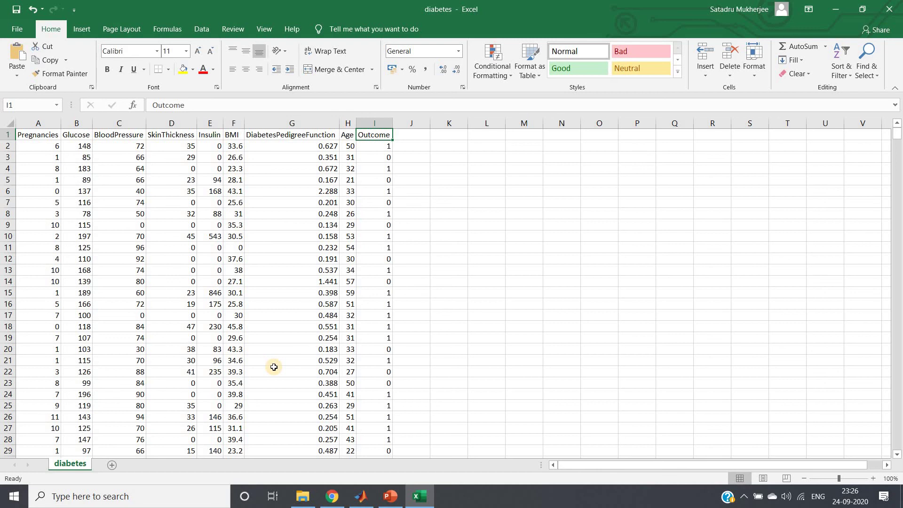
{"action": "mouse_move", "coordinate": [209, 146]}
{"action": "left_mouse_down"}
{"action": "mouse_move", "coordinate": [208, 168]}
{"action": "mouse_move", "coordinate": [212, 161]}
{"action": "left_mouse_up"}
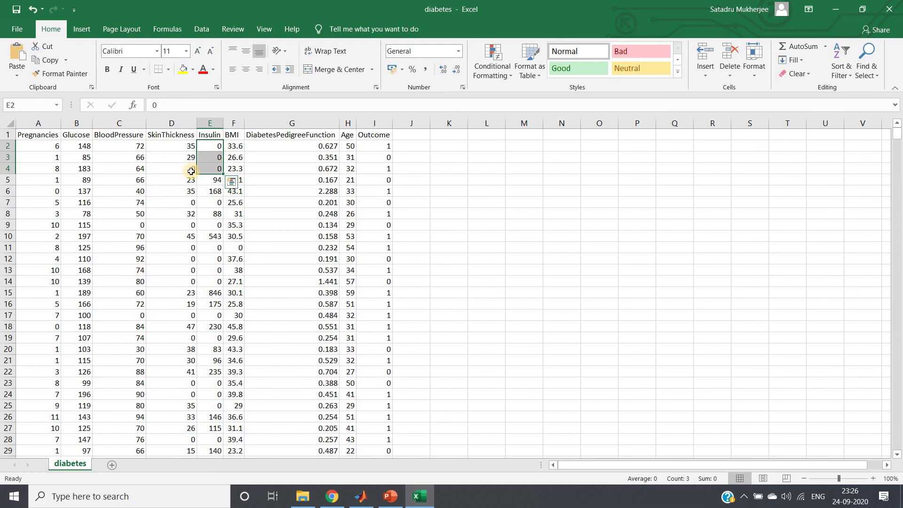
{"action": "left_click", "coordinate": [191, 171]}
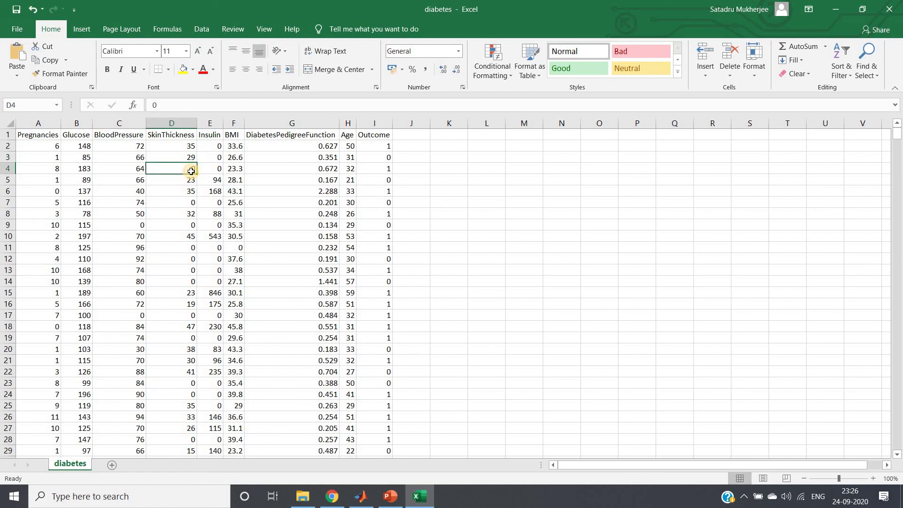
{"action": "left_click", "coordinate": [113, 318]}
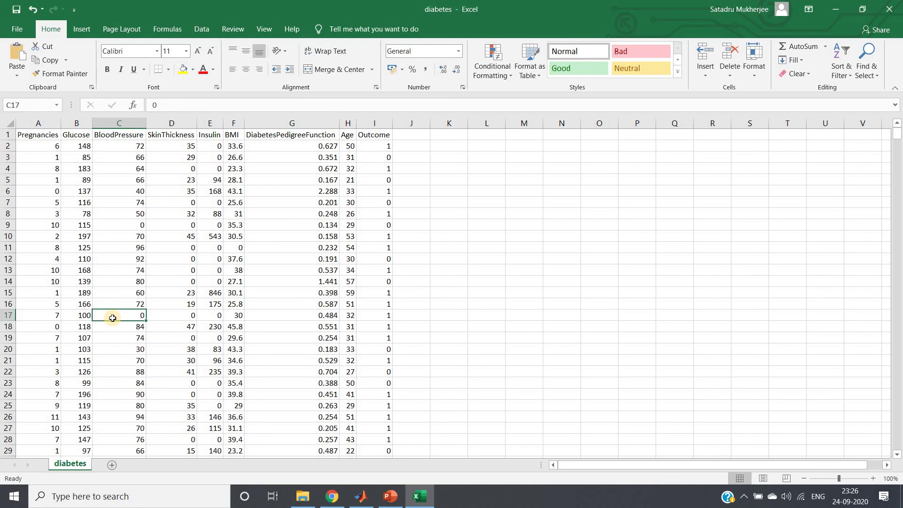
Switch to MATLAB and review the script's clearing commands and the readtable line that loads diabetes.csv.
{"action": "left_click", "coordinate": [361, 496]}
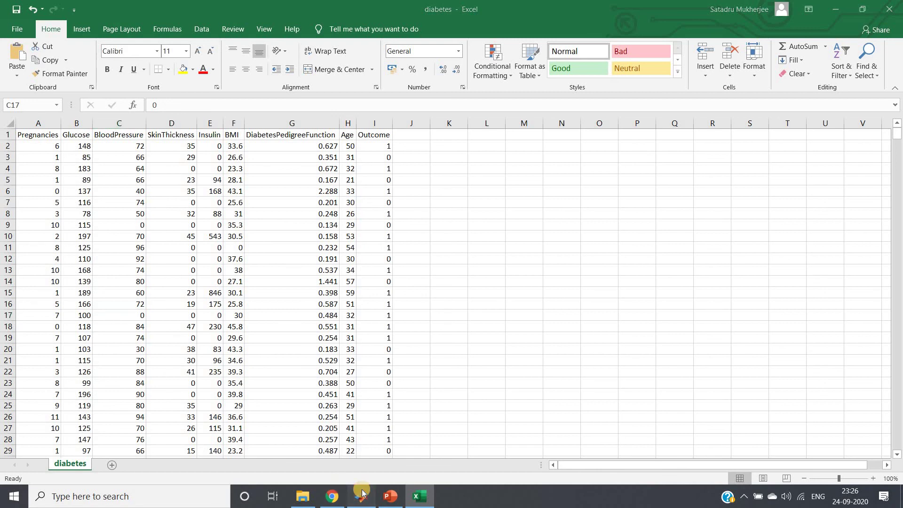
{"action": "left_click", "coordinate": [343, 355]}
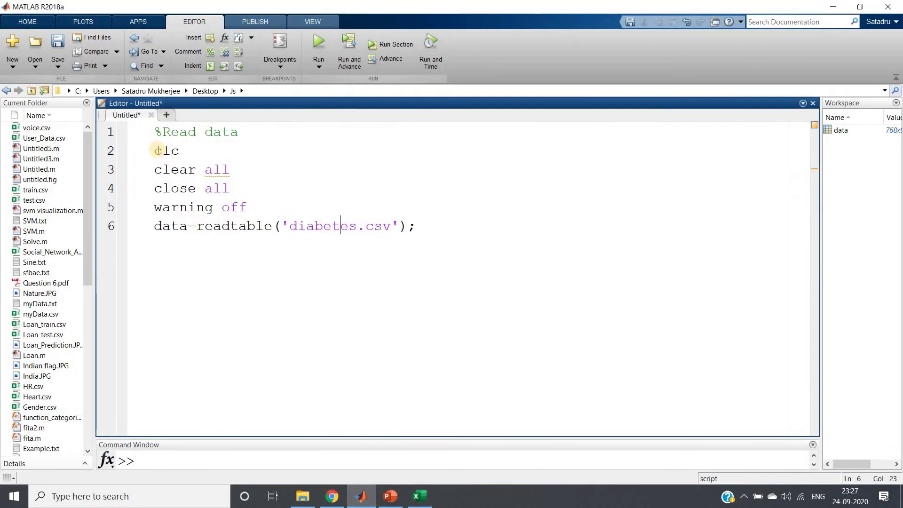
{"action": "left_click_drag", "start_coordinate": [155, 150], "coordinate": [266, 203]}
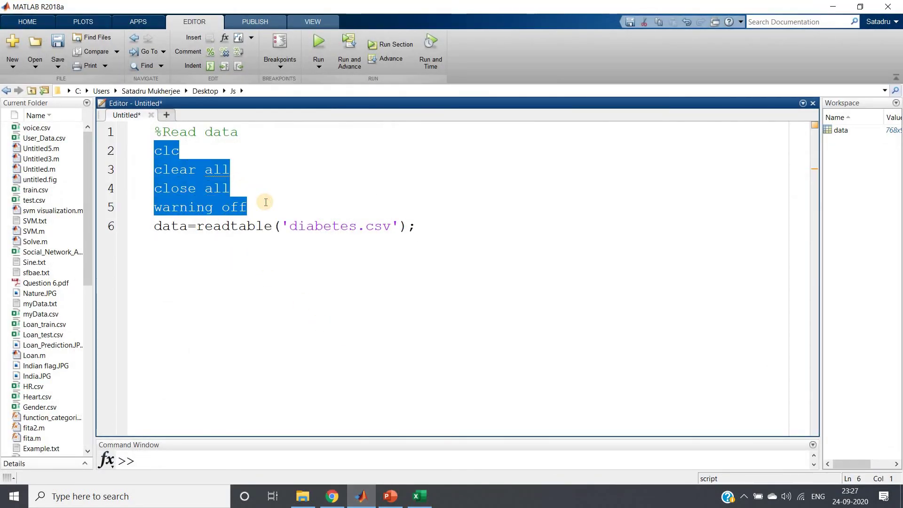
{"action": "left_click", "coordinate": [245, 204]}
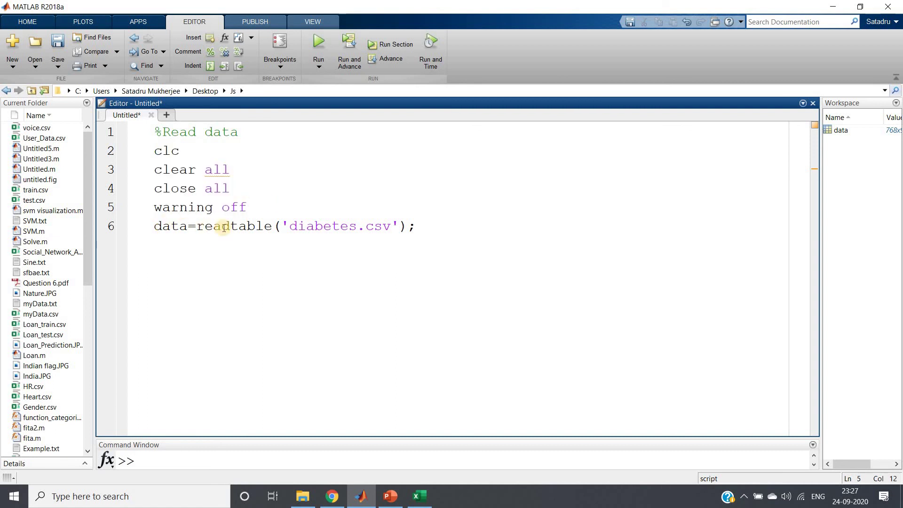
{"action": "left_click_drag", "start_coordinate": [154, 226], "coordinate": [366, 225]}
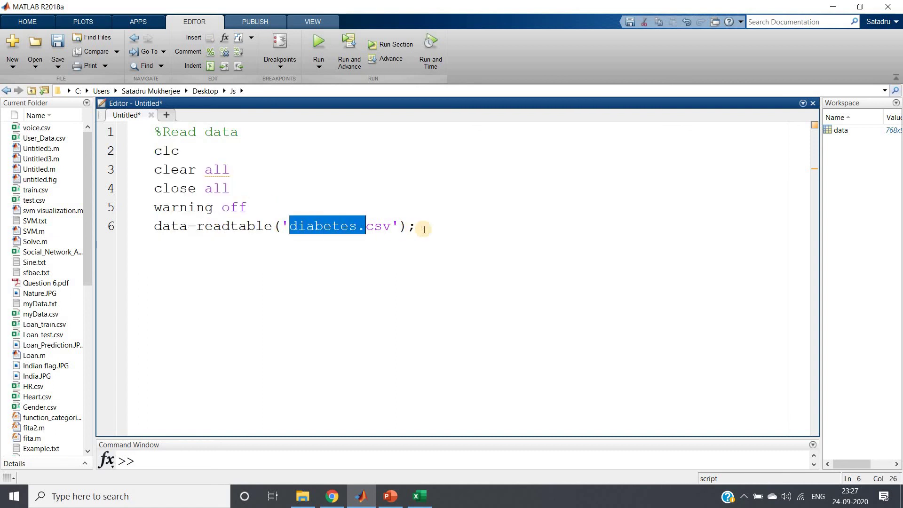
Start a new script line beginning with "c" below the readtable statement.
{"action": "left_click", "coordinate": [424, 229]}
{"action": "key", "text": "Return"}
{"action": "type", "text": "c"}
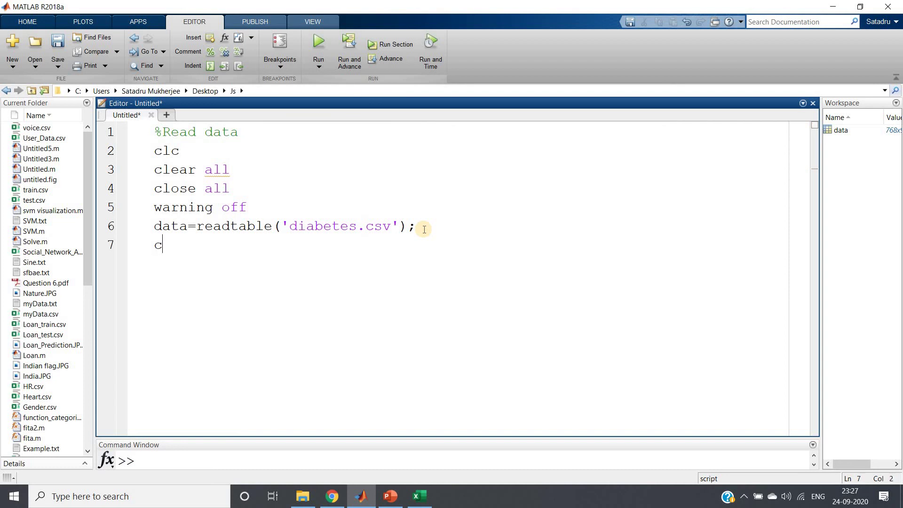
Switch to Chrome and read the syntax and description of the corrplot function in the MathWorks documentation.
{"action": "left_click", "coordinate": [333, 496]}
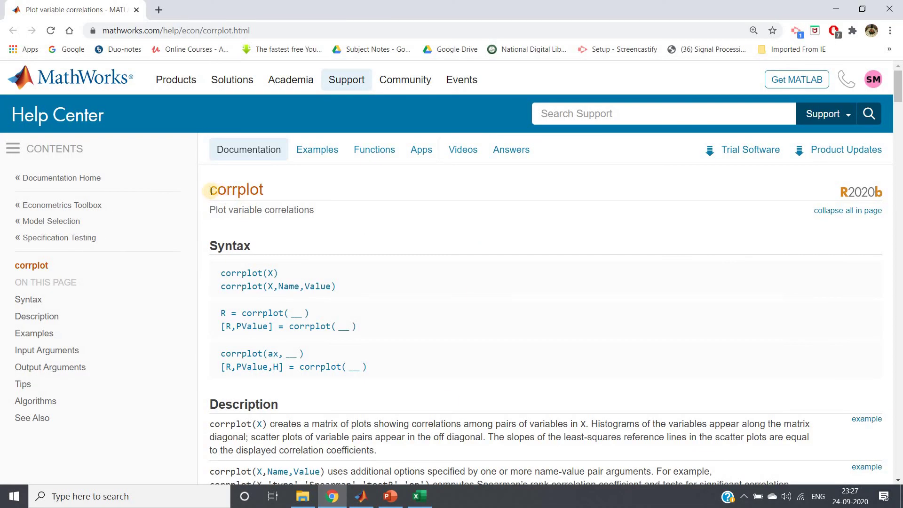
{"action": "double_click", "coordinate": [267, 192]}
{"action": "left_click", "coordinate": [523, 226]}
{"action": "scroll", "coordinate": [521, 223], "scroll_direction": "down", "scroll_amount": 15}
{"action": "scroll", "coordinate": [353, 121], "scroll_direction": "up", "scroll_amount": 10}
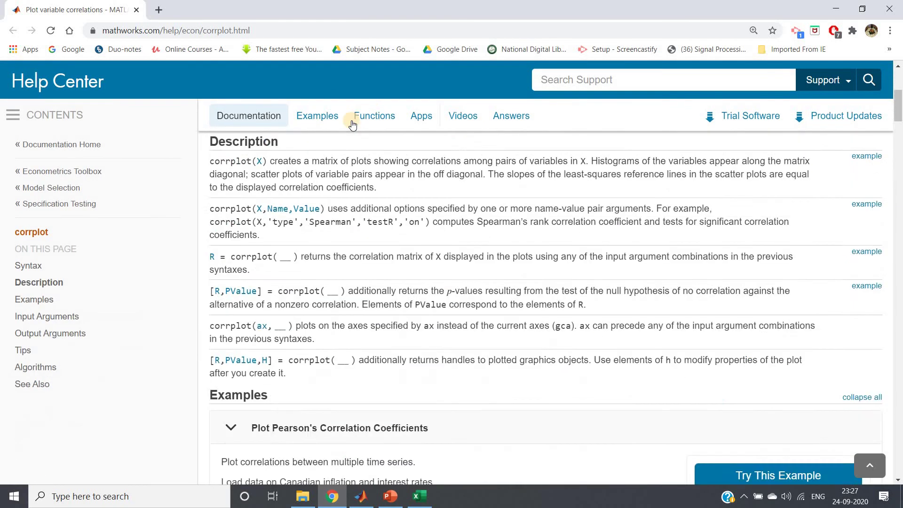
{"action": "scroll", "coordinate": [352, 122], "scroll_direction": "up", "scroll_amount": 5}
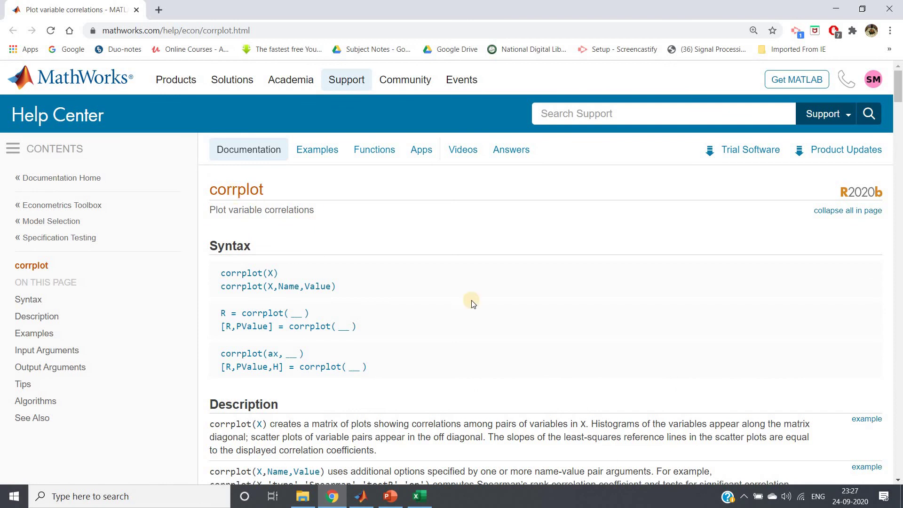
{"action": "scroll", "coordinate": [498, 337], "scroll_direction": "down", "scroll_amount": 5}
{"action": "scroll", "coordinate": [498, 337], "scroll_direction": "up", "scroll_amount": 5}
Return to MATLAB and complete line 7 of the script as corrplot(data);.
{"action": "left_click", "coordinate": [352, 504]}
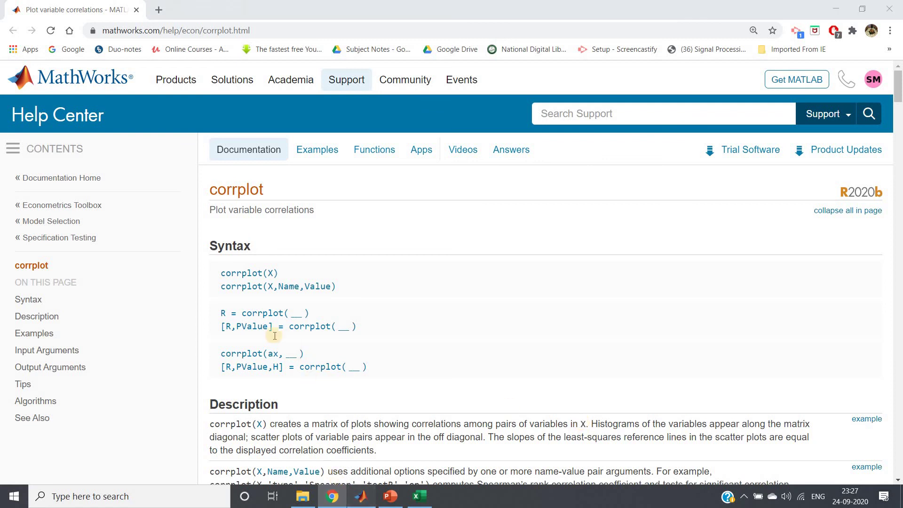
{"action": "type", "text": "corr"}
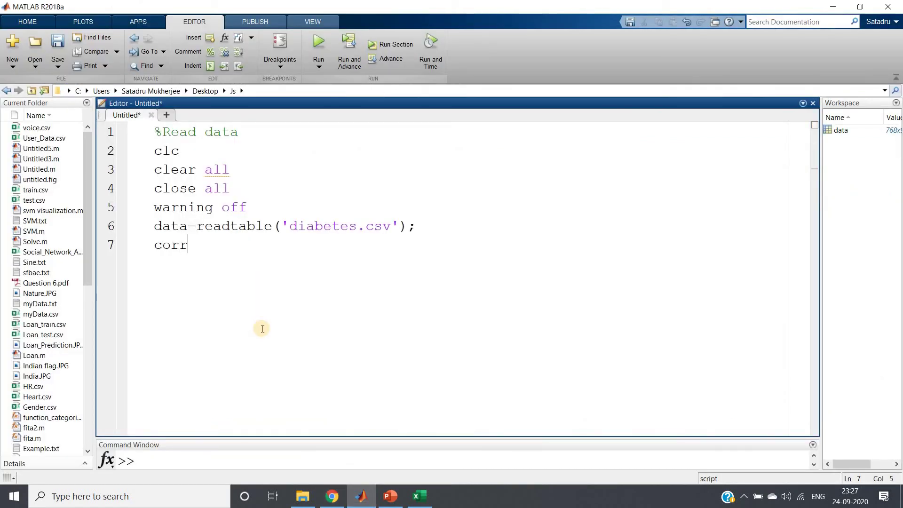
{"action": "type", "text": "plot(data);"}
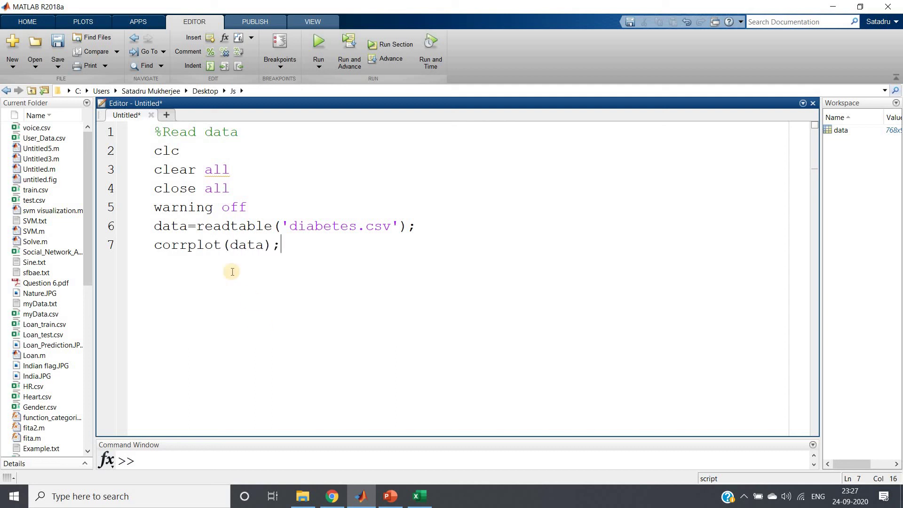
{"action": "left_click_drag", "start_coordinate": [231, 245], "coordinate": [257, 245]}
{"action": "left_click", "coordinate": [256, 244]}
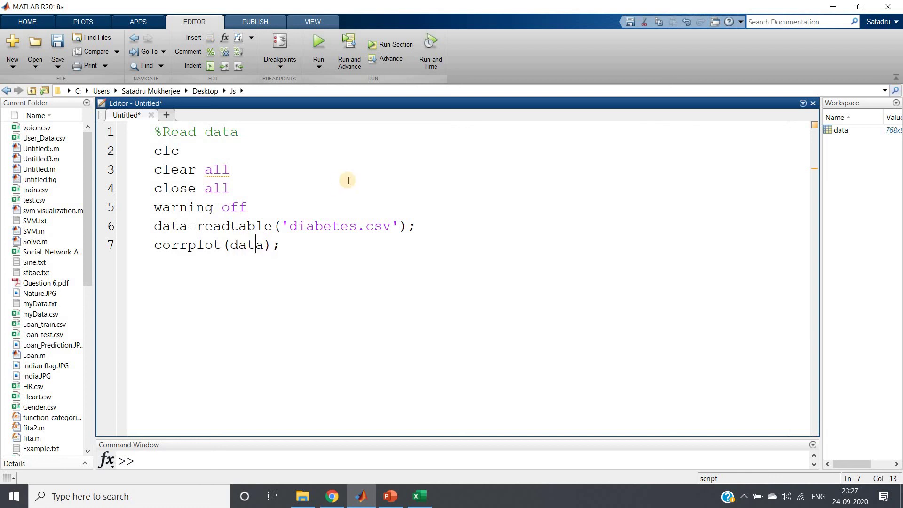
Evaluate the entire script to load the diabetes data and plot its correlation matrix.
{"action": "left_click", "coordinate": [347, 181]}
{"action": "key", "text": "ctrl+a"}
{"action": "right_click", "coordinate": [348, 180]}
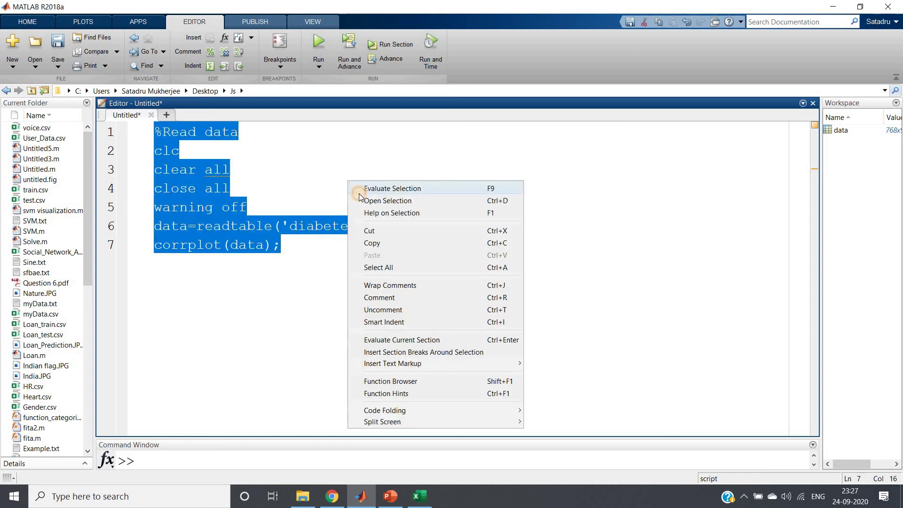
{"action": "left_click", "coordinate": [359, 193]}
{"action": "left_click", "coordinate": [359, 194]}
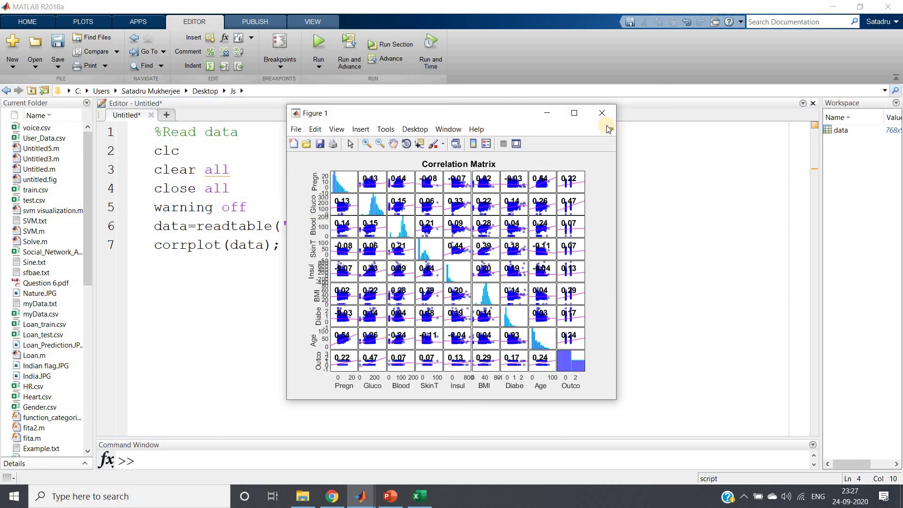
Maximize the correlation matrix figure, examine its histograms and pairwise coefficients, and close the figure.
{"action": "left_click", "coordinate": [574, 113]}
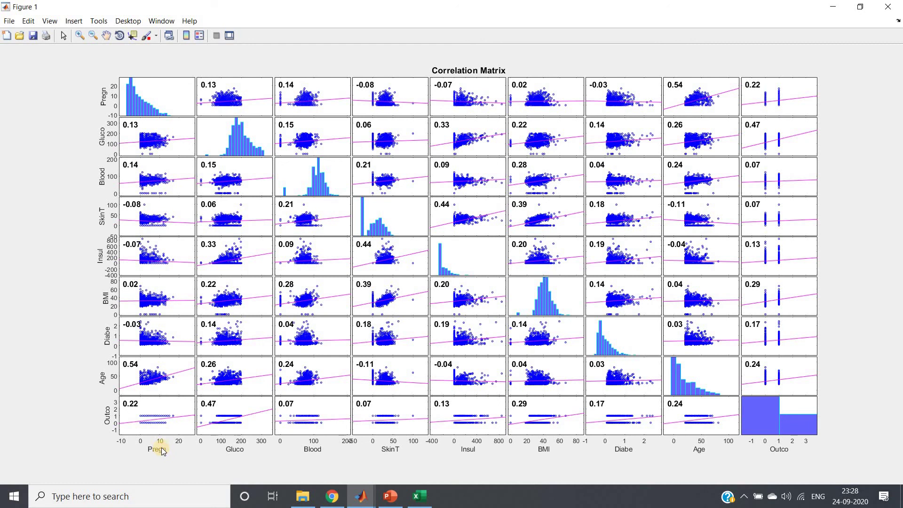
{"action": "left_click", "coordinate": [158, 112]}
{"action": "left_click", "coordinate": [899, 4]}
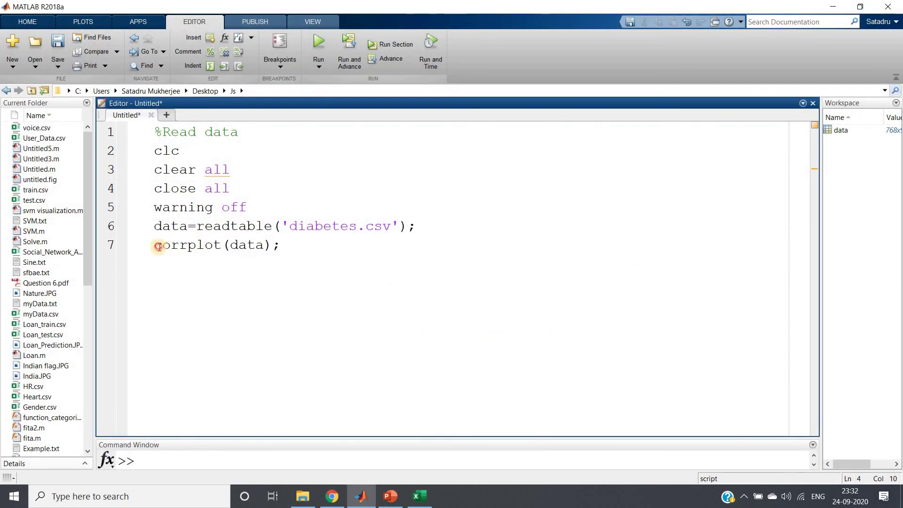
{"action": "left_click_drag", "start_coordinate": [159, 246], "coordinate": [222, 248]}
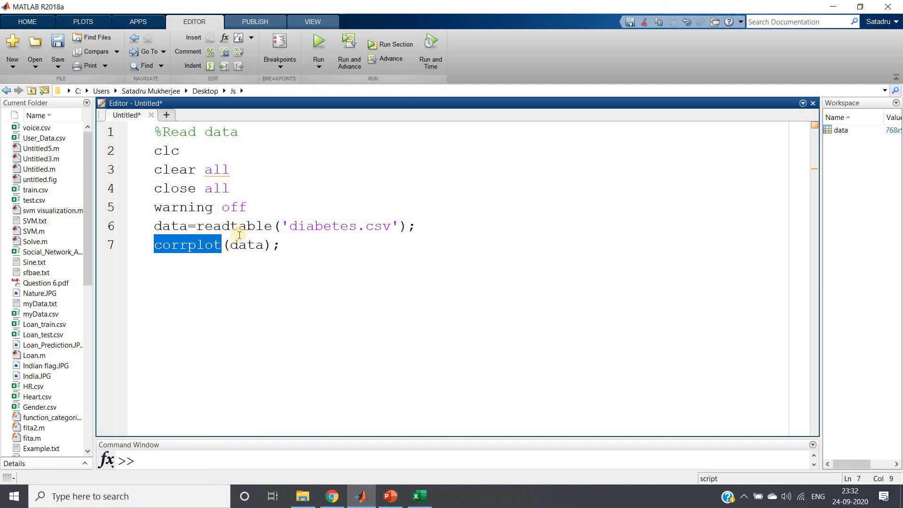
{"action": "left_click", "coordinate": [241, 235]}
{"action": "key", "text": "ctrl+a"}
{"action": "right_click", "coordinate": [248, 237]}
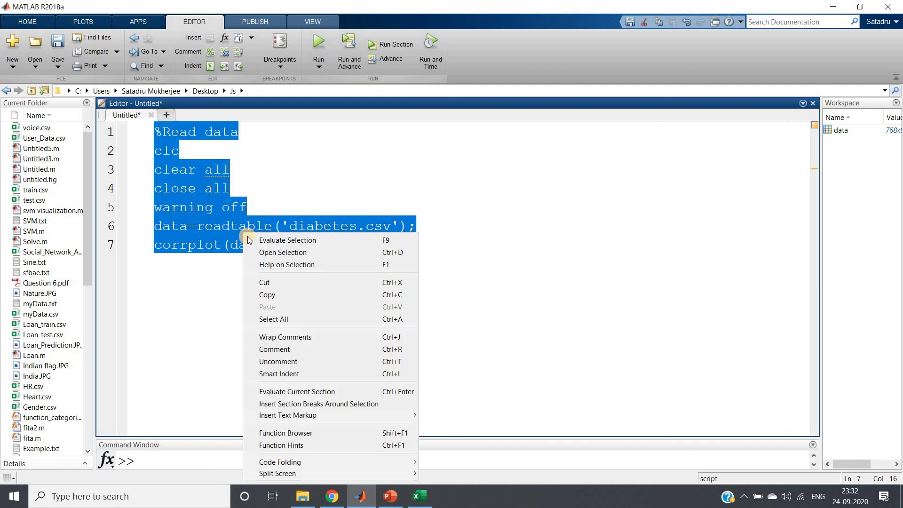
{"action": "left_click", "coordinate": [222, 240]}
Evaluate only the corrplot(data); line to plot the correlation matrix again.
{"action": "triple_click", "coordinate": [222, 241]}
{"action": "right_click", "coordinate": [226, 248]}
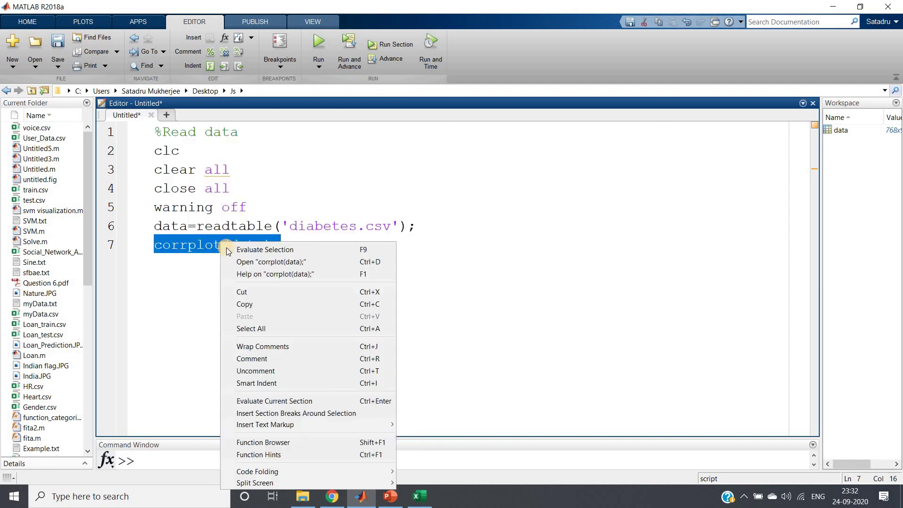
{"action": "left_click", "coordinate": [227, 250]}
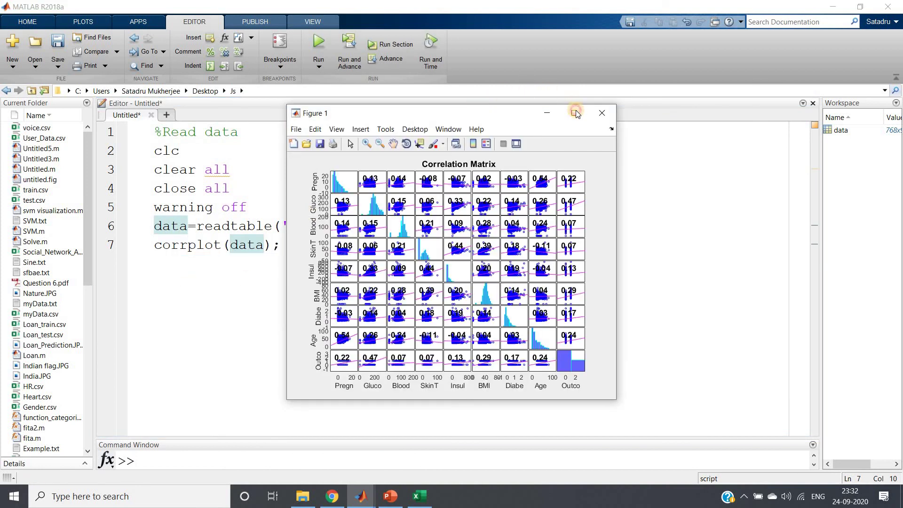
View the regenerated correlation matrix at full screen size, then close its window.
{"action": "left_click", "coordinate": [575, 113]}
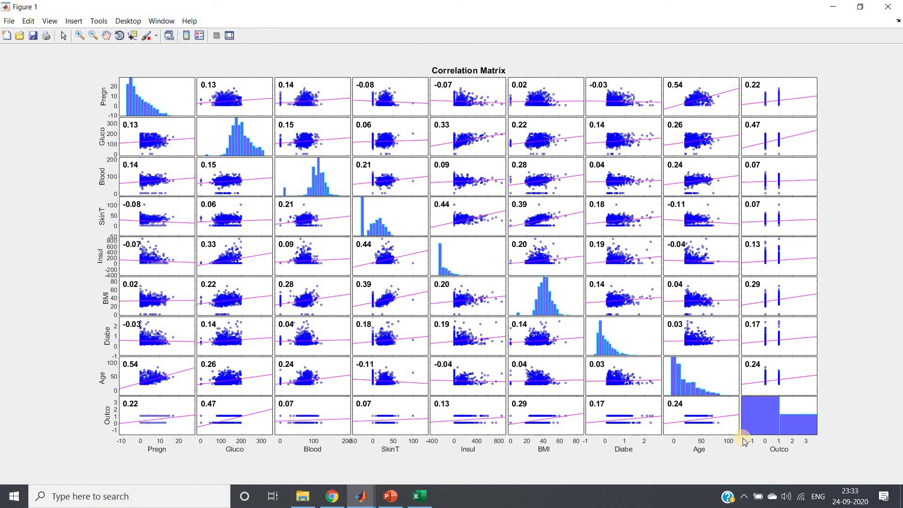
{"action": "left_click", "coordinate": [895, 5]}
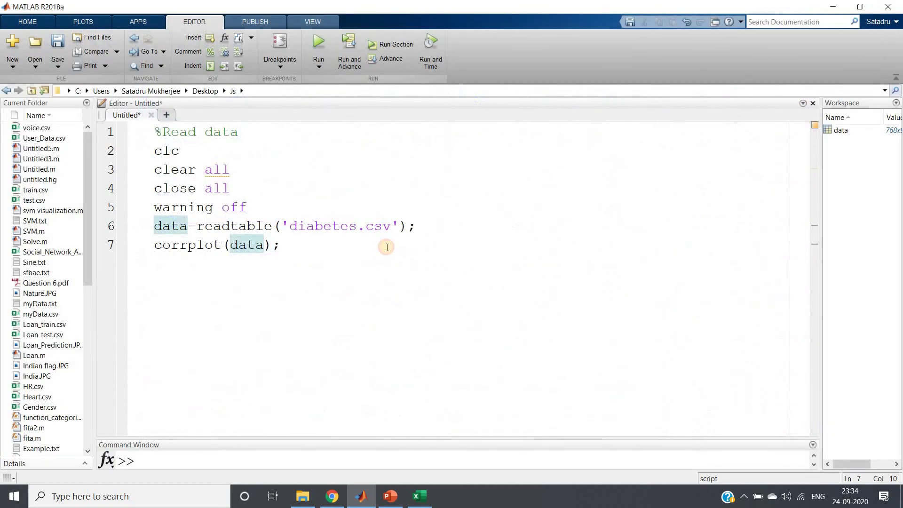